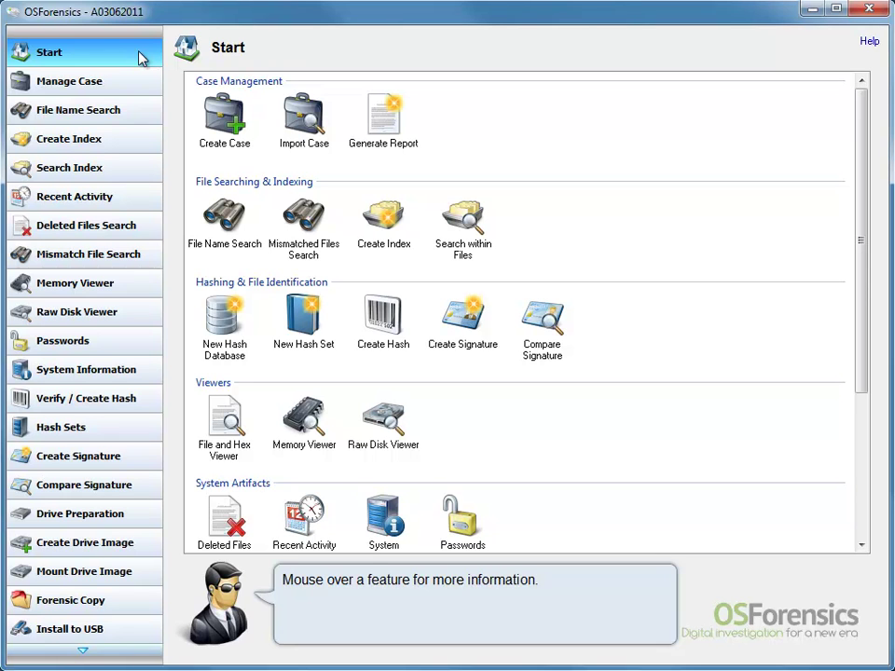
- Recover the saved browser passwords from the live machine, not the C: drive
{"action": "left_click", "coordinate": [463, 536]}
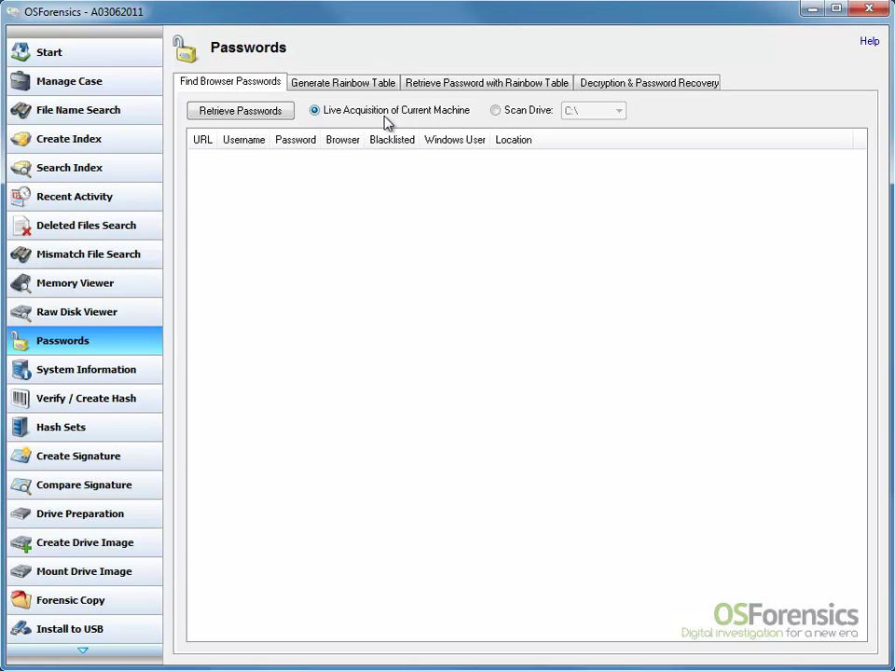
{"action": "left_click", "coordinate": [497, 111]}
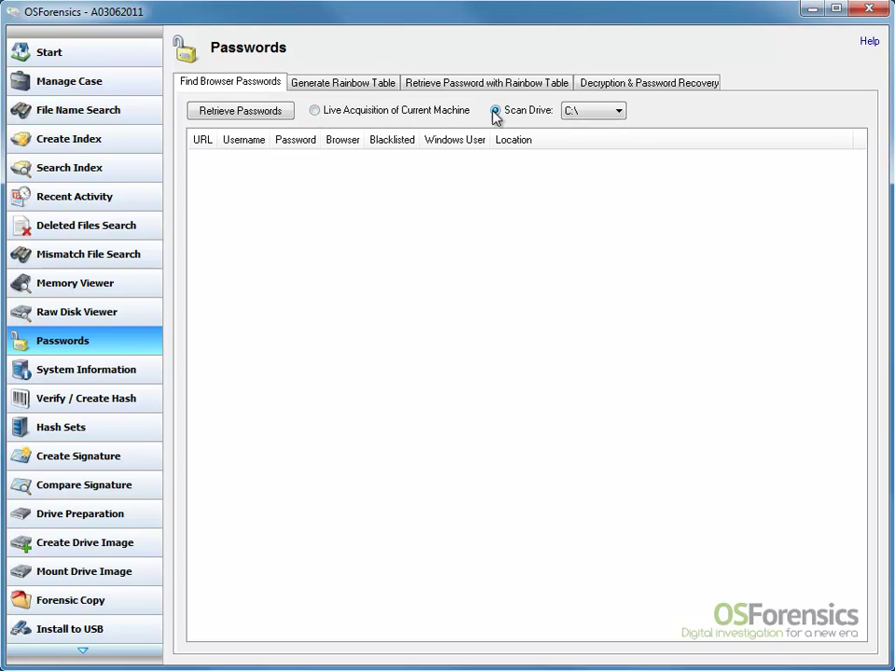
{"action": "left_click", "coordinate": [316, 110]}
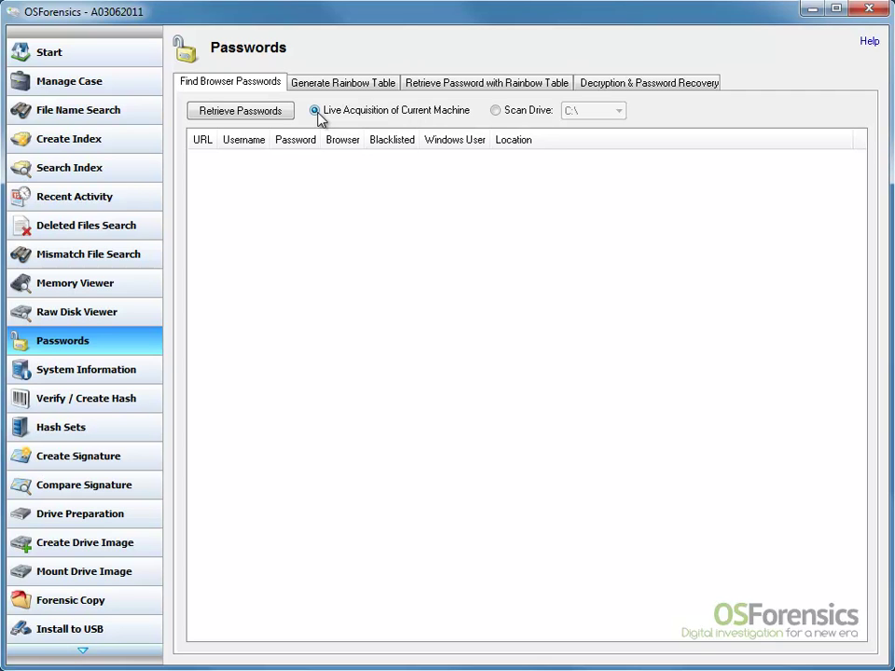
{"action": "left_click", "coordinate": [284, 112]}
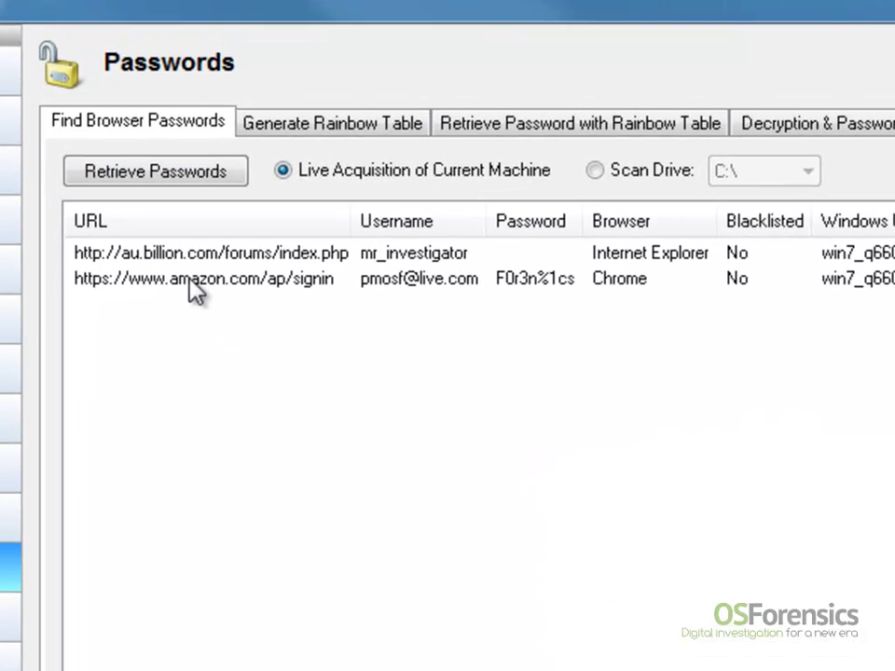
- Export the recovered password list to the case titled 'Website'
{"action": "right_click", "coordinate": [190, 280]}
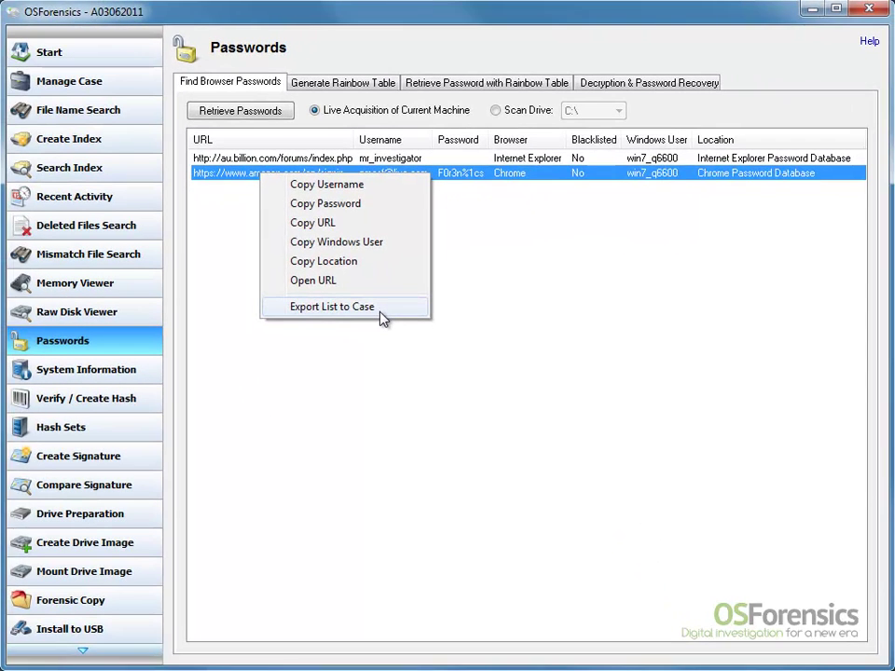
{"action": "left_click", "coordinate": [382, 307]}
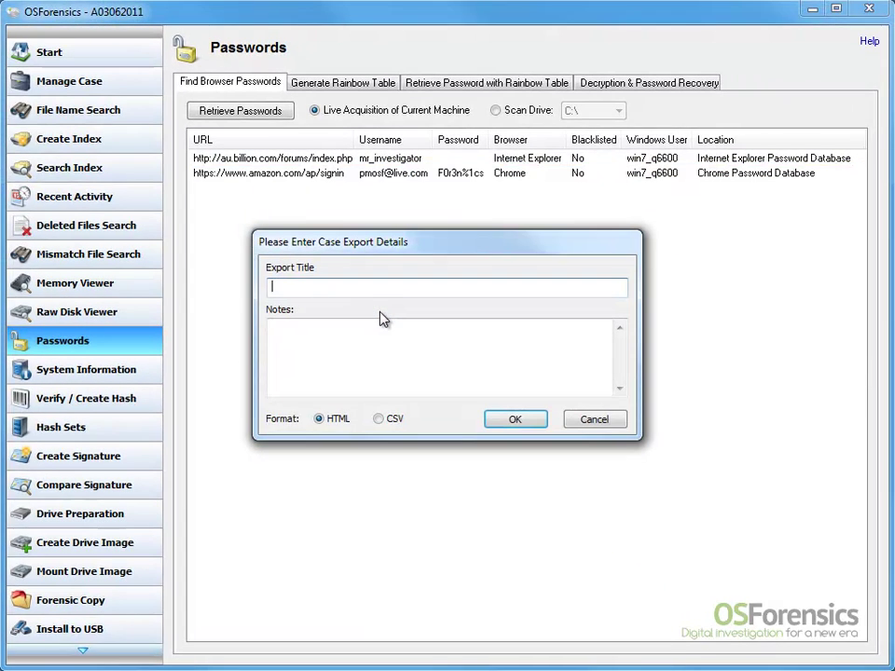
{"action": "type", "text": "Website"}
{"action": "left_click", "coordinate": [515, 419]}
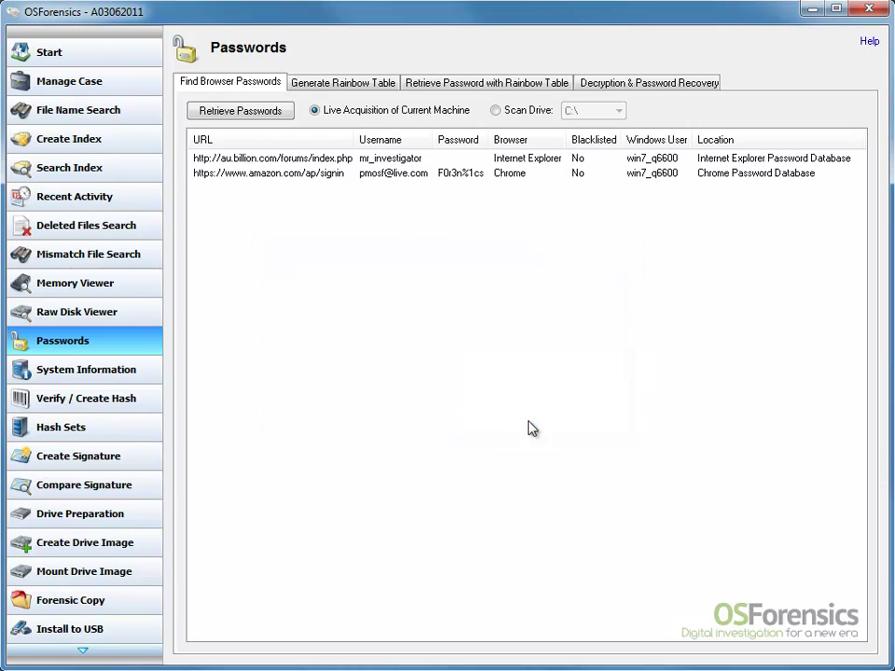
- Open the case's 'Website' list to view both recovered logins as a report
{"action": "left_click", "coordinate": [147, 87]}
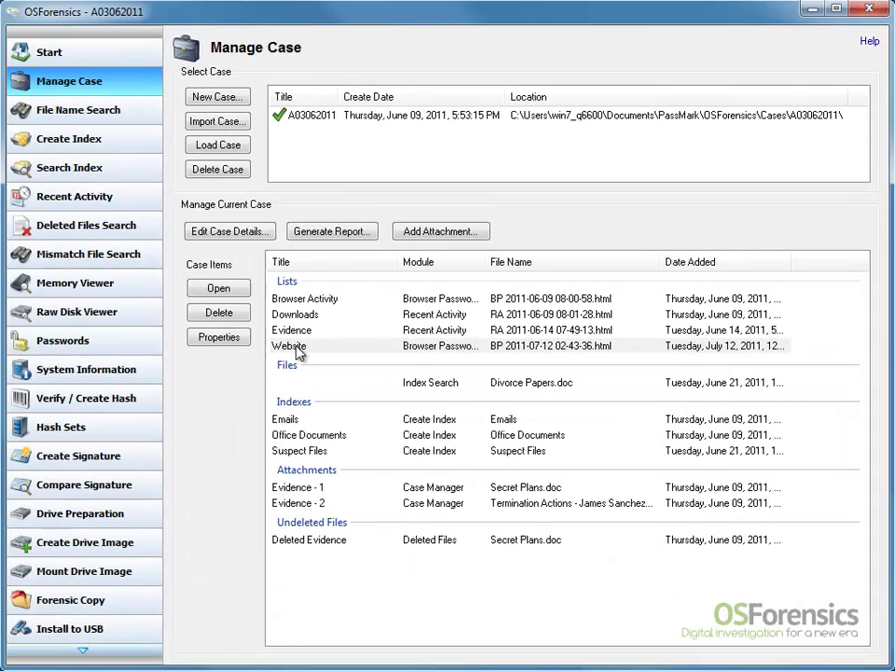
{"action": "double_click", "coordinate": [289, 346]}
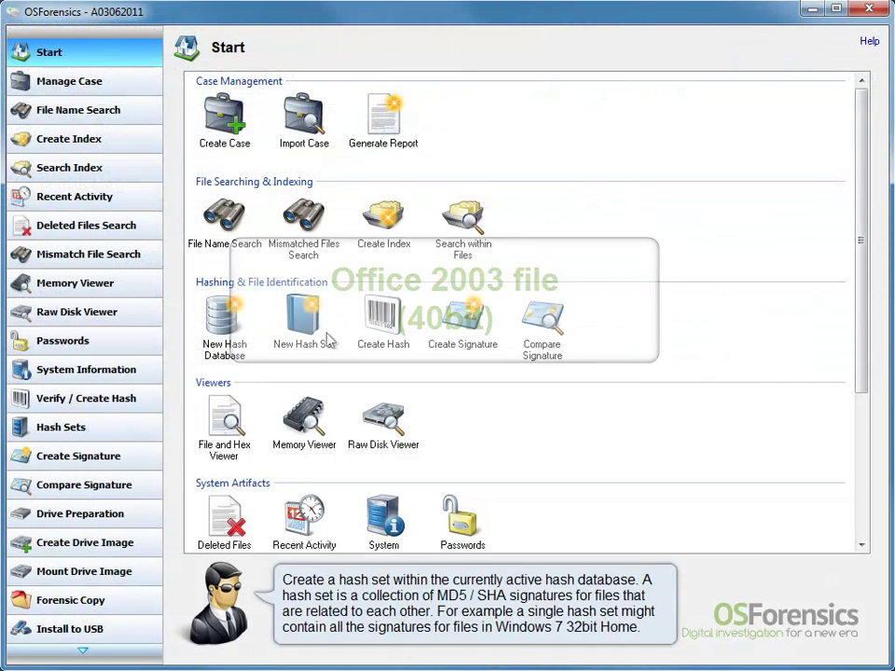
- Load 'Airport security research - perimeter.doc' for decryption
{"action": "left_click", "coordinate": [464, 521]}
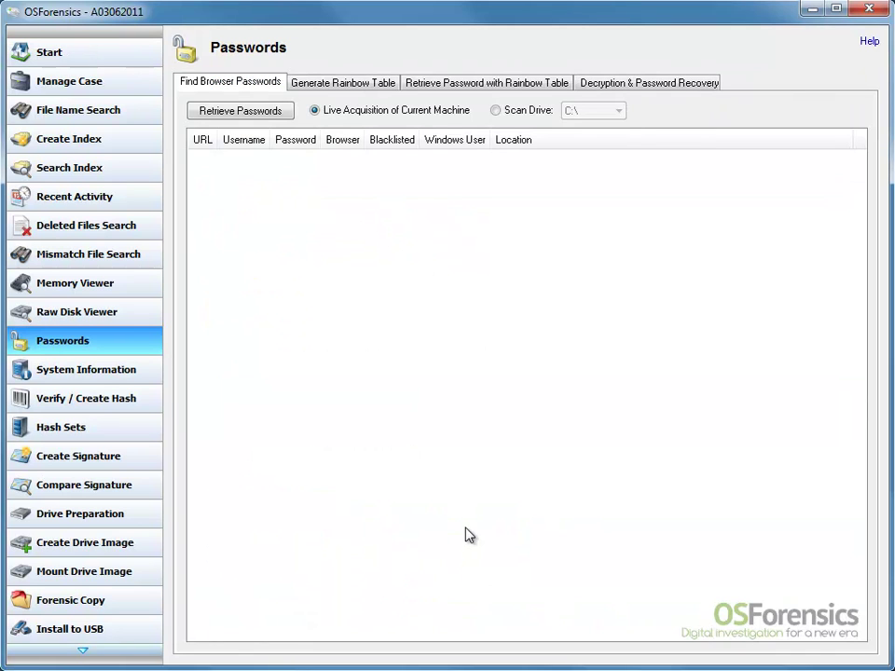
{"action": "left_click", "coordinate": [714, 89]}
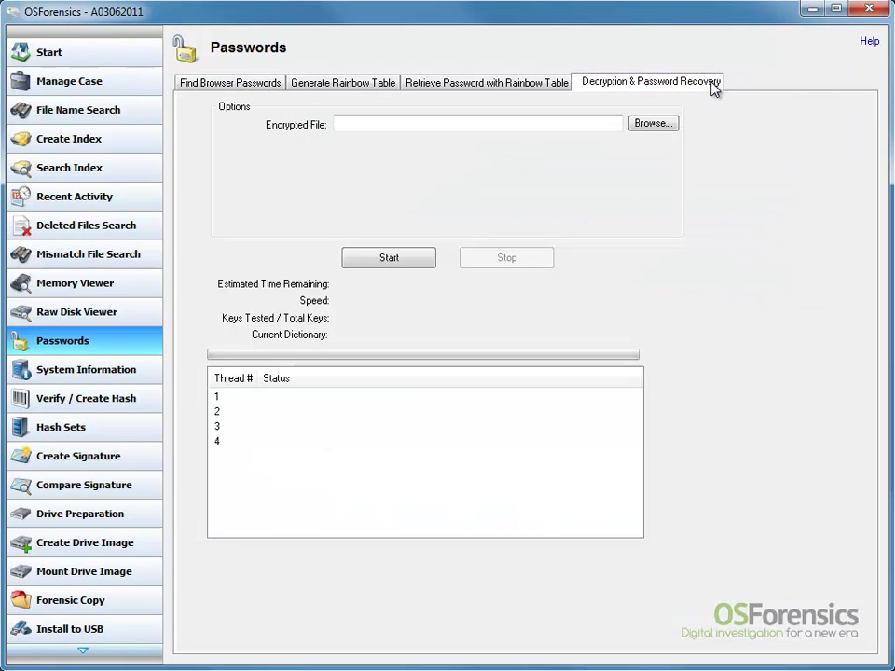
{"action": "left_click", "coordinate": [651, 124]}
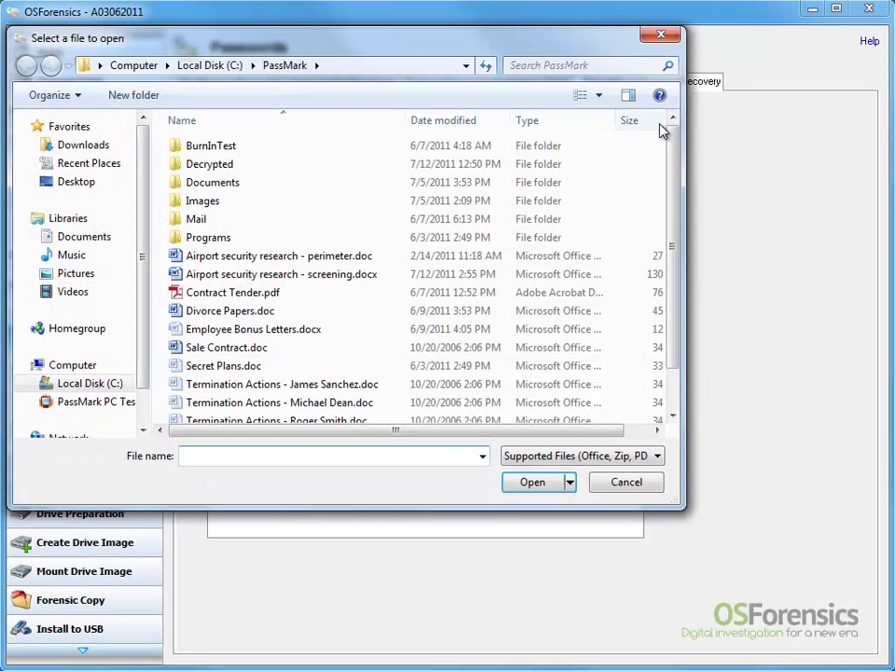
{"action": "left_click", "coordinate": [304, 257]}
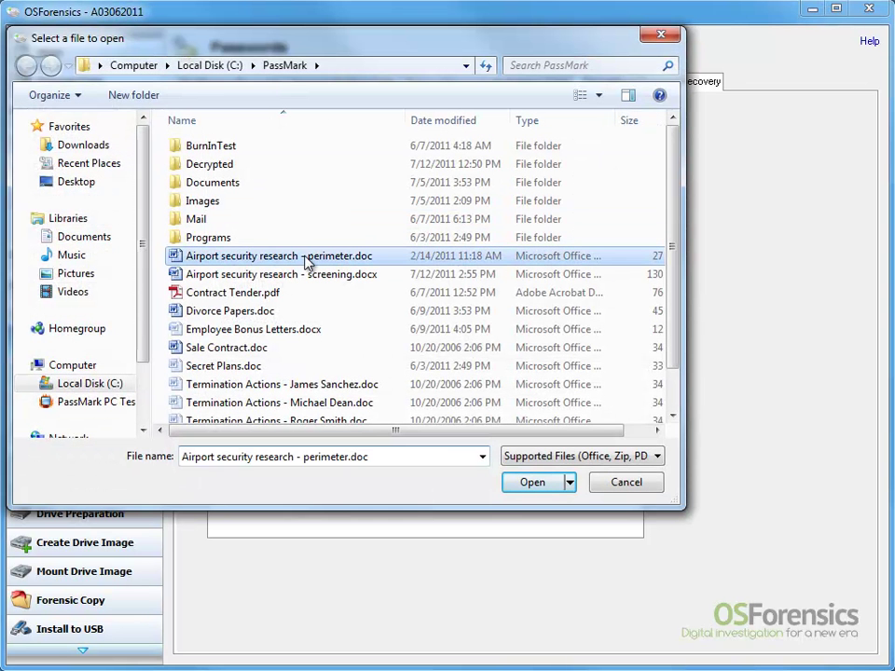
{"action": "left_click", "coordinate": [530, 485]}
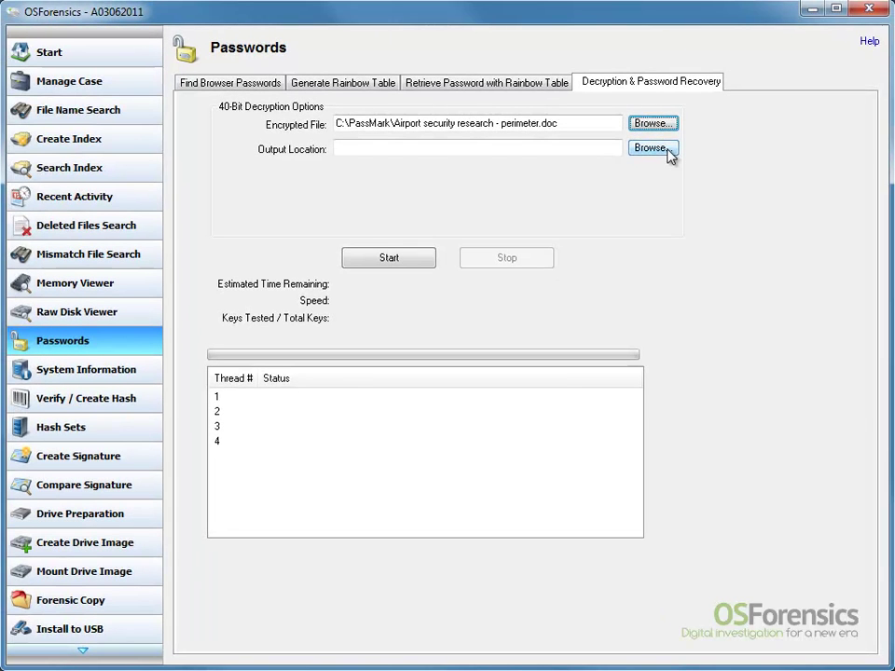
- Set the output folder to E:\PassMark\Decrypted and start decrypting
{"action": "left_click", "coordinate": [612, 148]}
{"action": "type", "text": "E:\\PassMark\\Decrypted"}
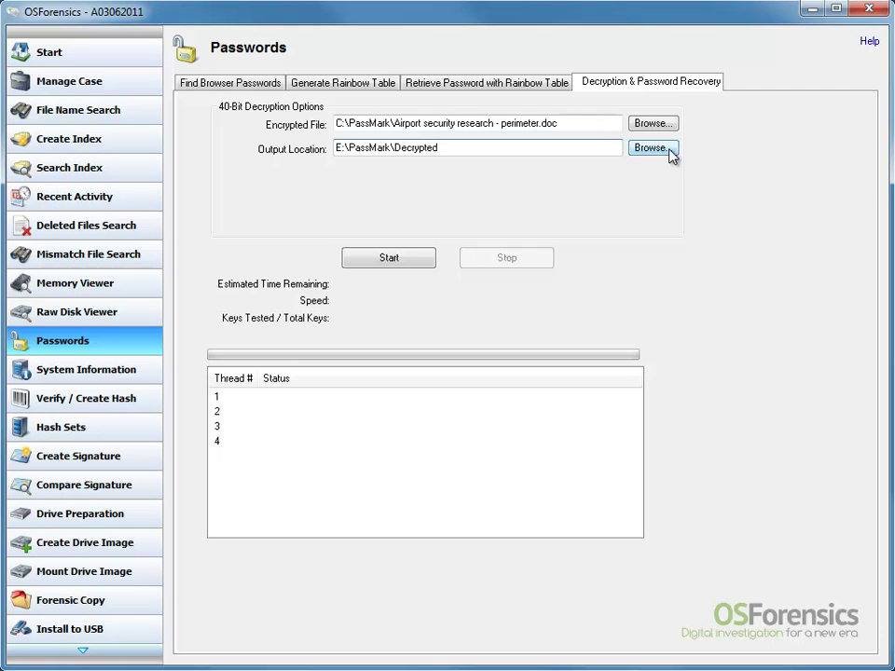
{"action": "left_click", "coordinate": [423, 262]}
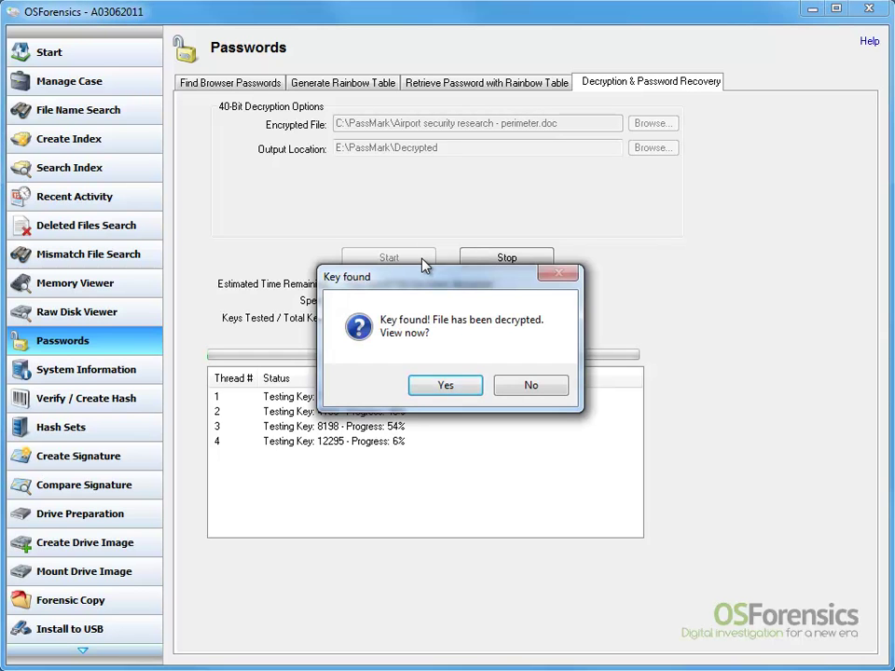
- Open the decrypted perimeter document in Word and scroll through it
{"action": "left_click", "coordinate": [471, 386]}
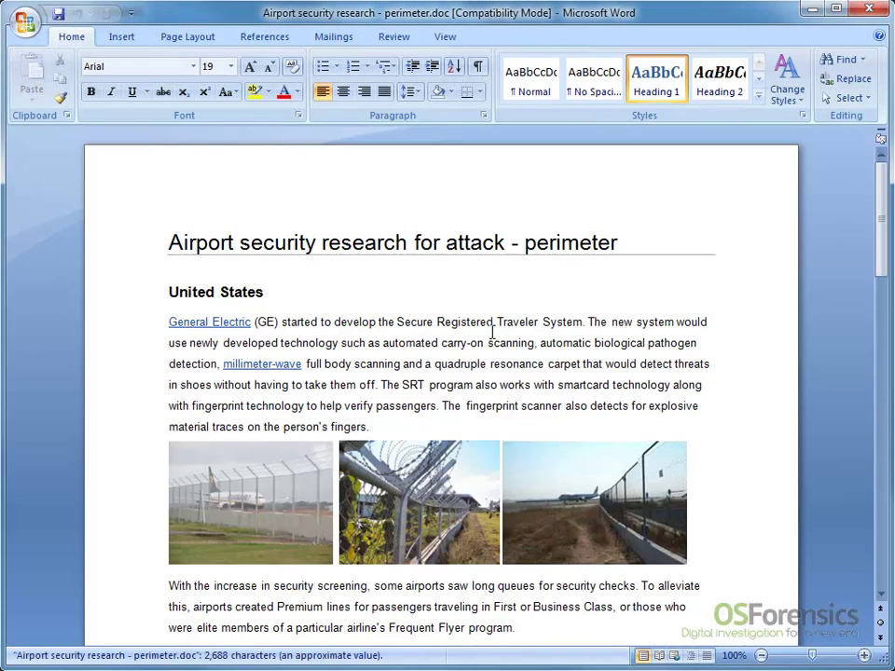
{"action": "mouse_move", "coordinate": [881, 213]}
{"action": "left_mouse_down"}
{"action": "mouse_move", "coordinate": [885, 281]}
{"action": "mouse_move", "coordinate": [888, 174]}
{"action": "left_mouse_up"}
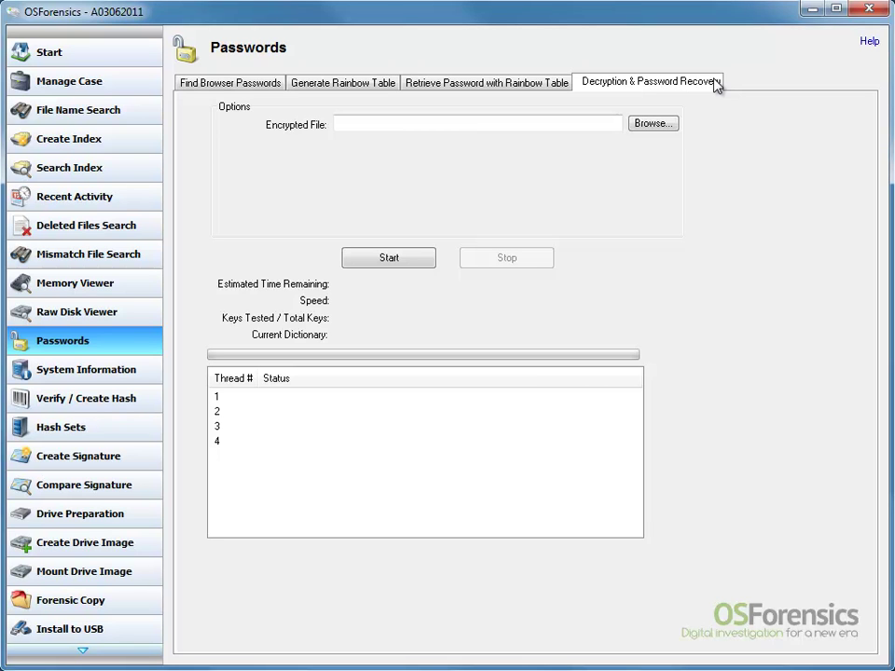
- Attack screening.docx with the Common passwords and English words - US and UK dictionaries
{"action": "left_click", "coordinate": [655, 123]}
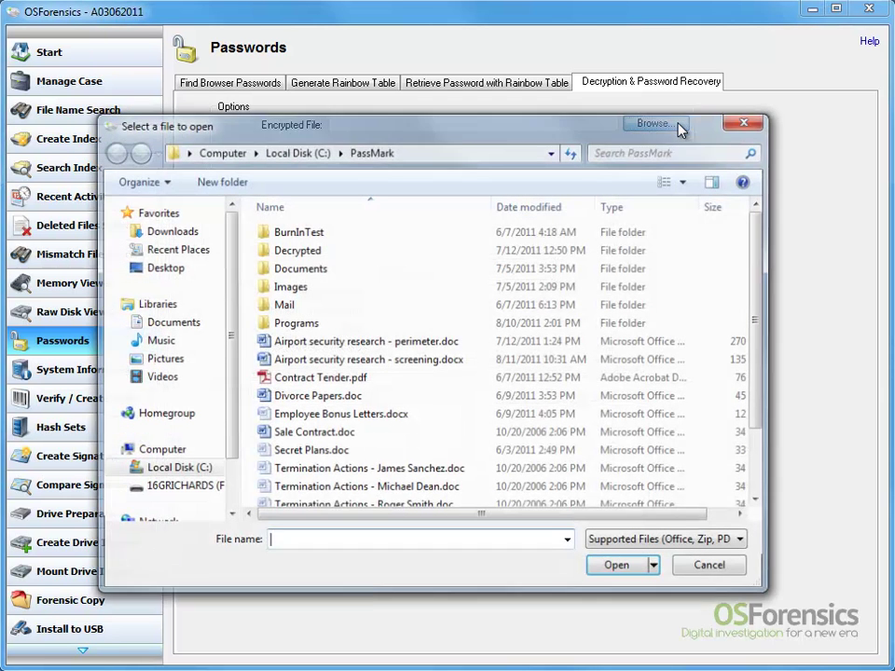
{"action": "left_click", "coordinate": [401, 363]}
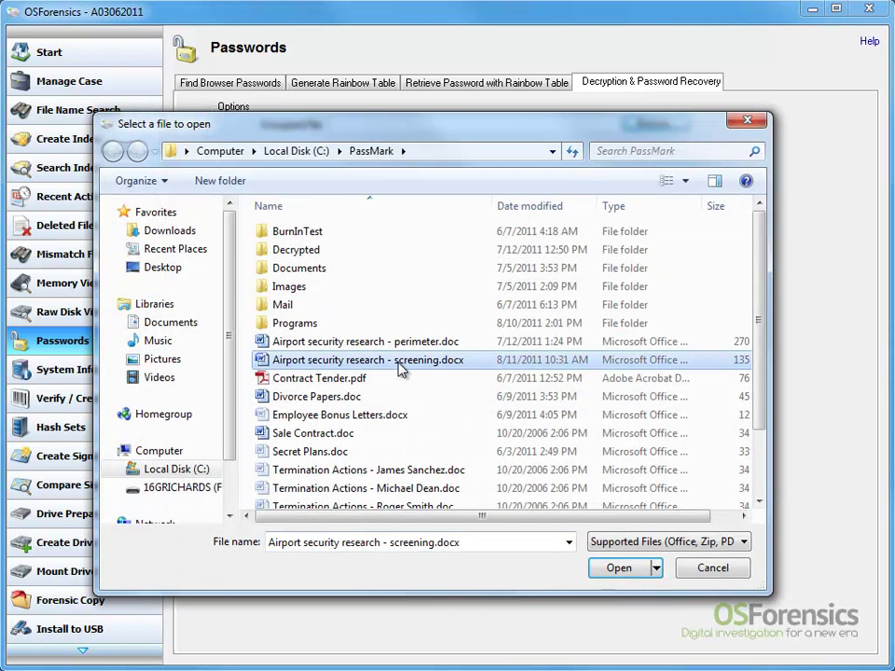
{"action": "left_click", "coordinate": [618, 571]}
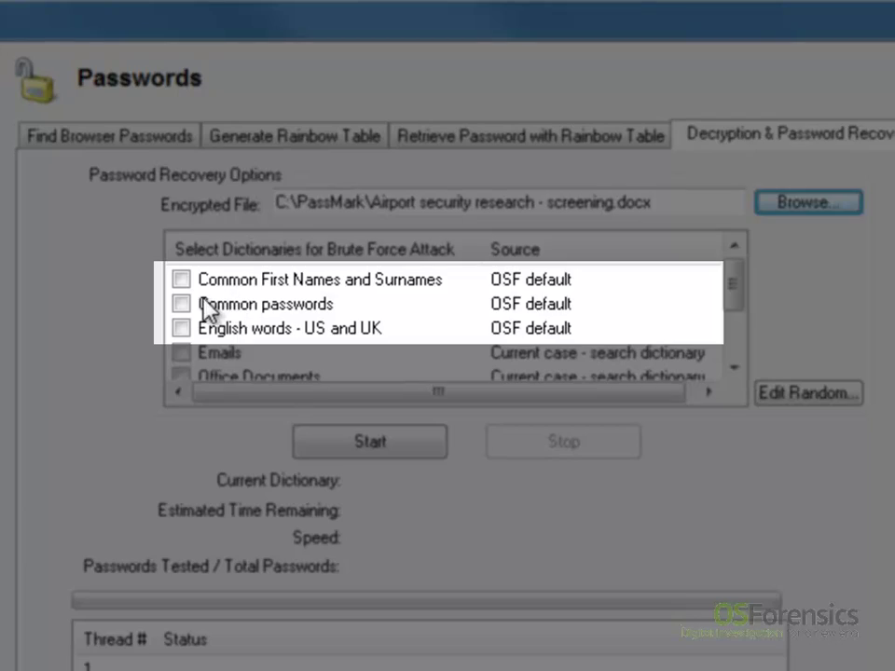
{"action": "left_click", "coordinate": [181, 304]}
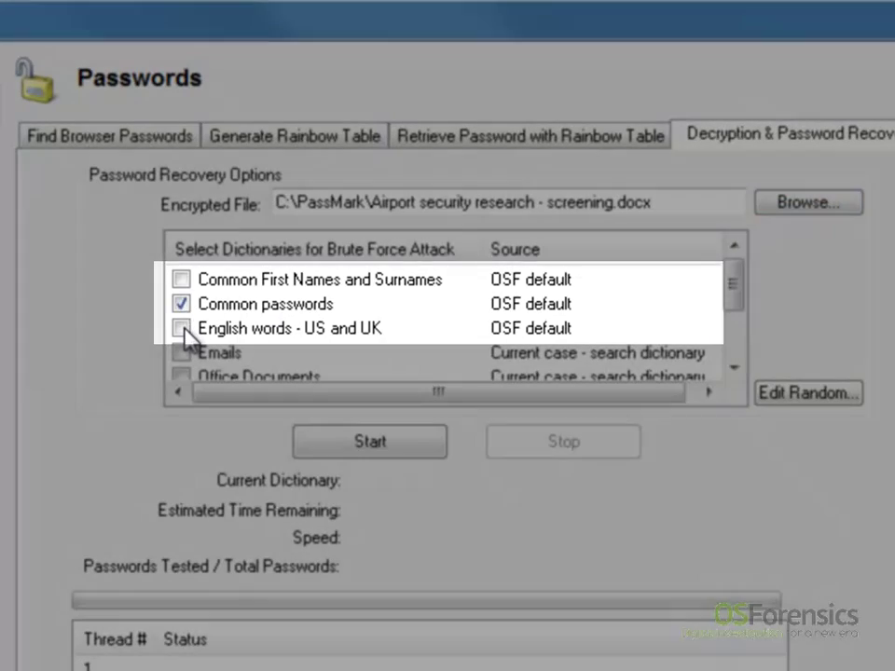
{"action": "left_click", "coordinate": [181, 329]}
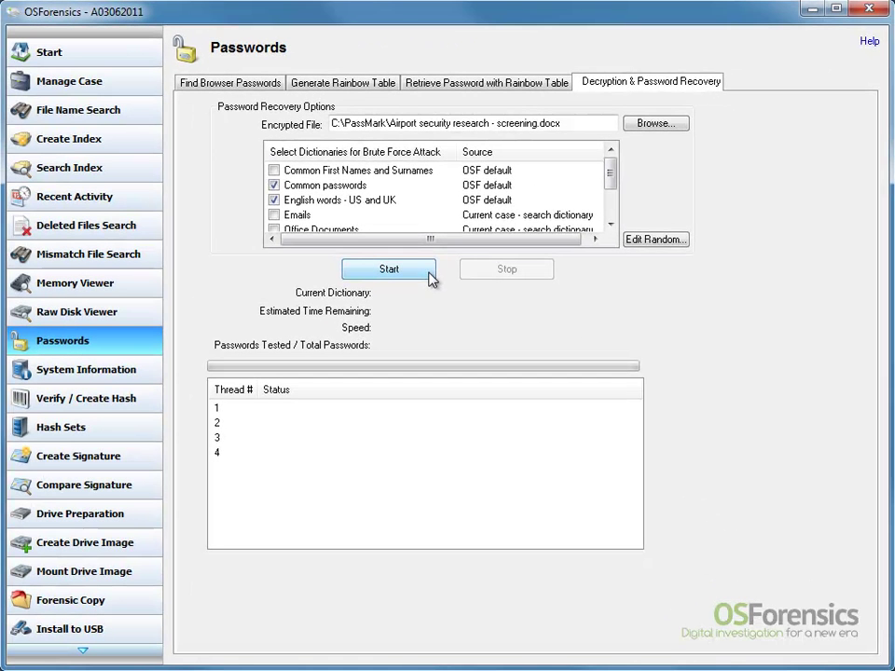
{"action": "left_click", "coordinate": [428, 271]}
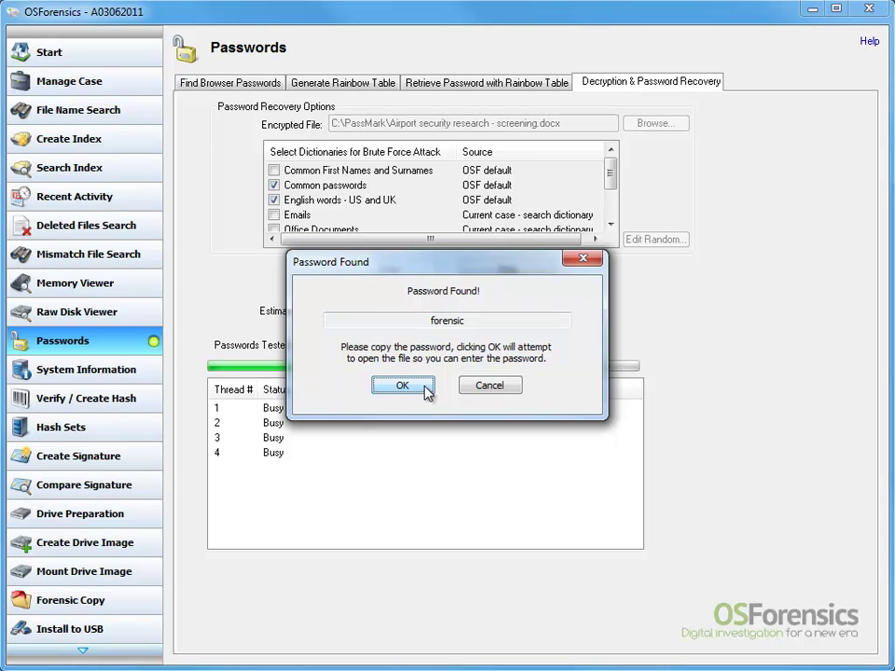
- Open the screening document in Word with the found password and scroll it
{"action": "left_click", "coordinate": [425, 389]}
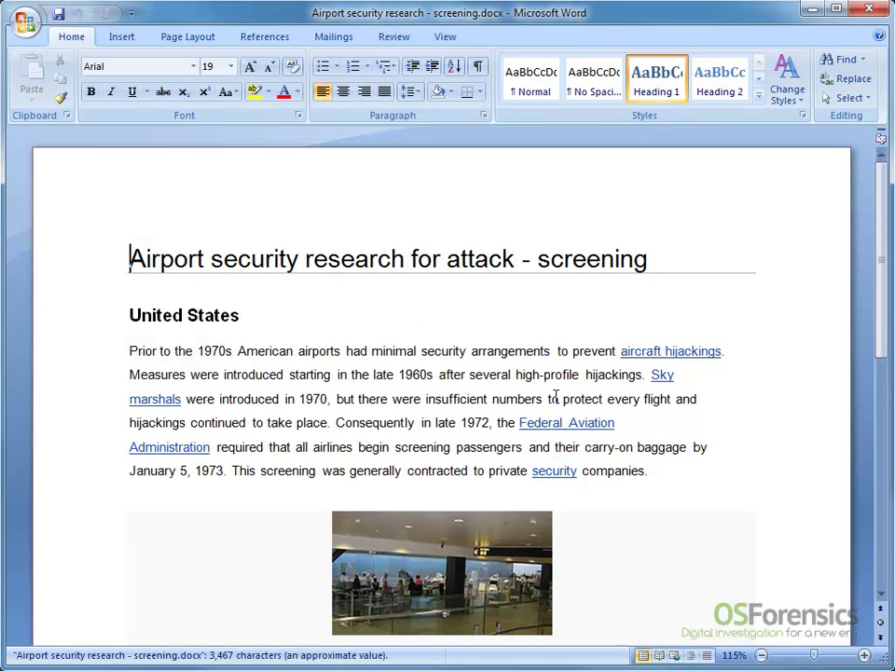
{"action": "mouse_move", "coordinate": [880, 251]}
{"action": "left_mouse_down"}
{"action": "mouse_move", "coordinate": [880, 299]}
{"action": "mouse_move", "coordinate": [862, 211]}
{"action": "left_mouse_up"}
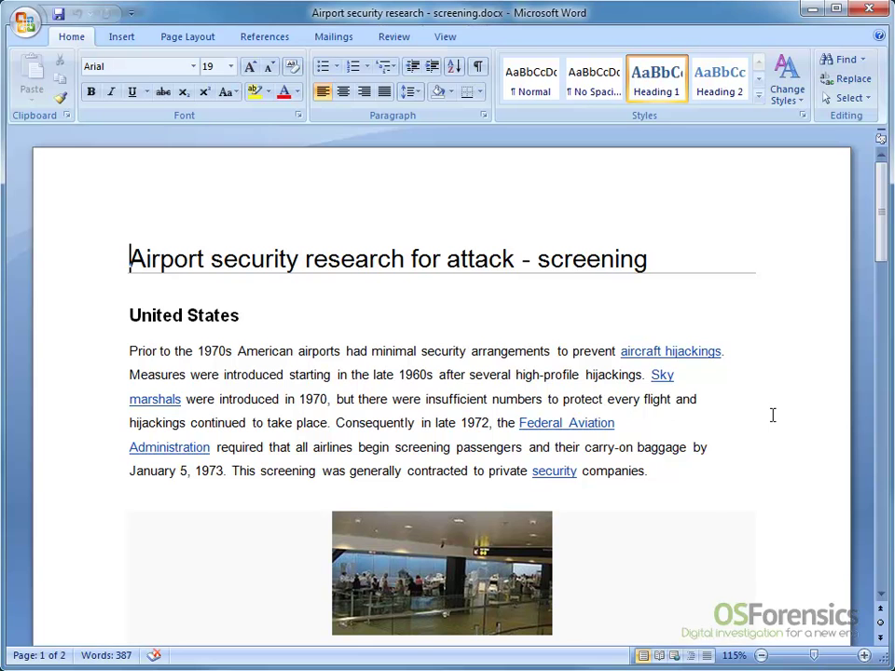